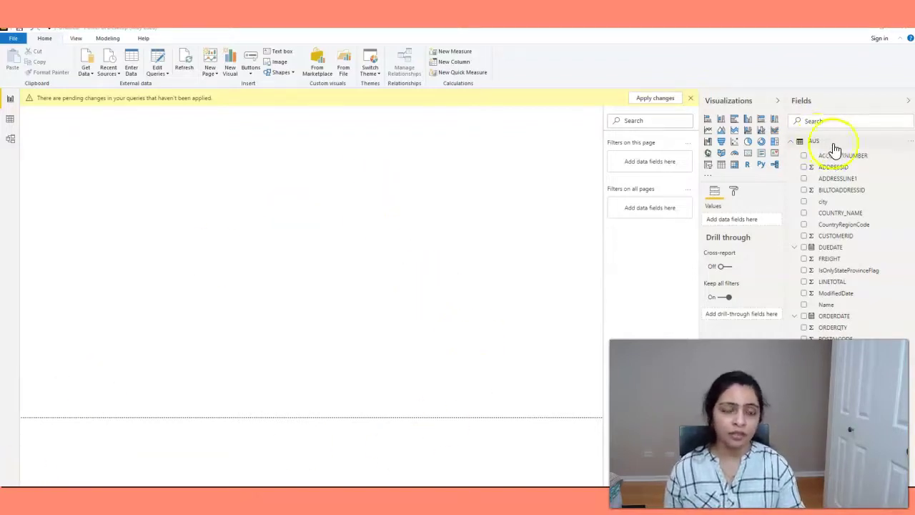
# Open the AUS query in Power Query Editor and start a Group By on it
pyautogui.click(907, 142)
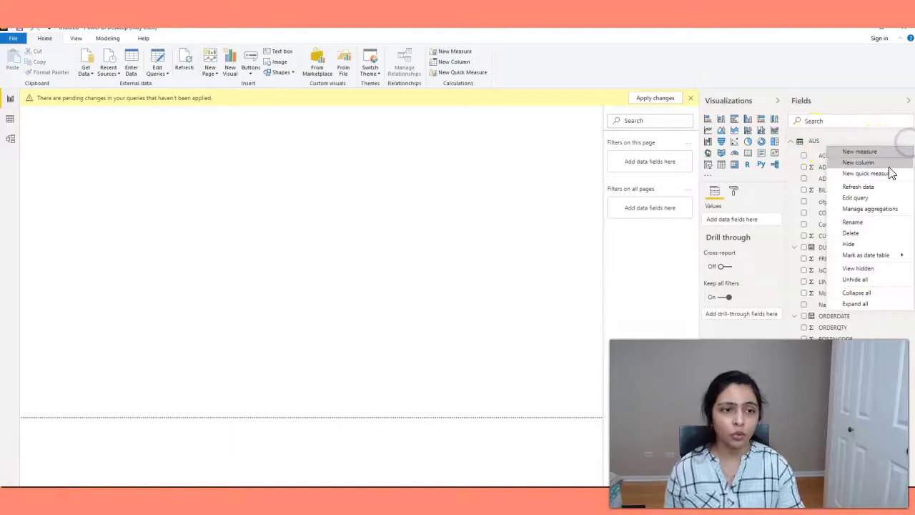
pyautogui.click(876, 198)
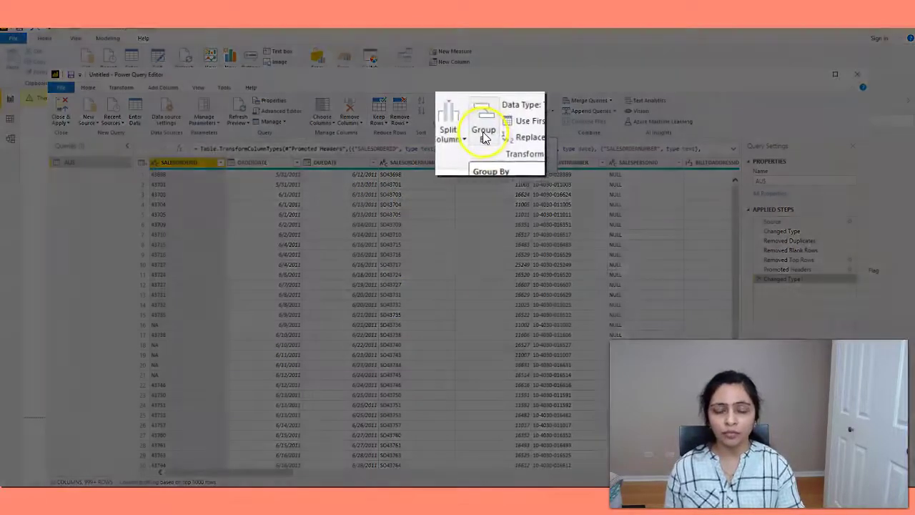
pyautogui.click(484, 136)
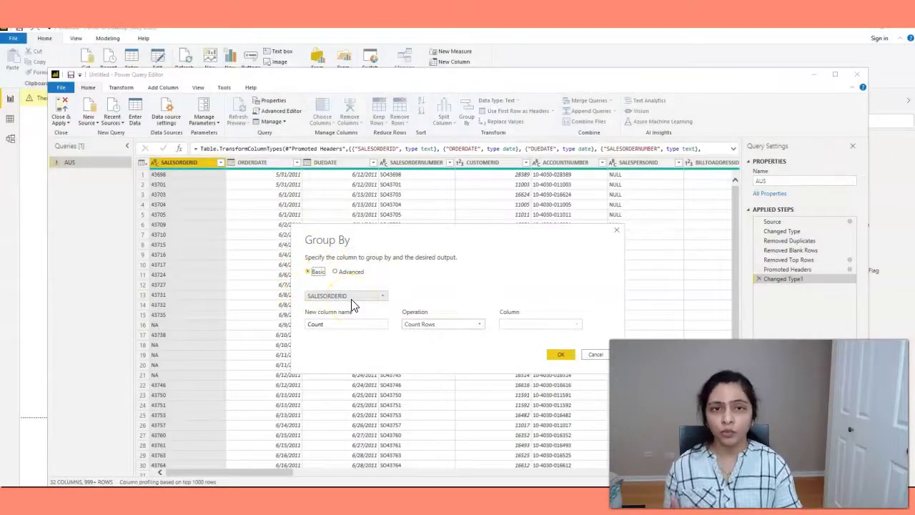
# Choose COUNTRY_NAME as the column to group rows by
pyautogui.click(351, 297)
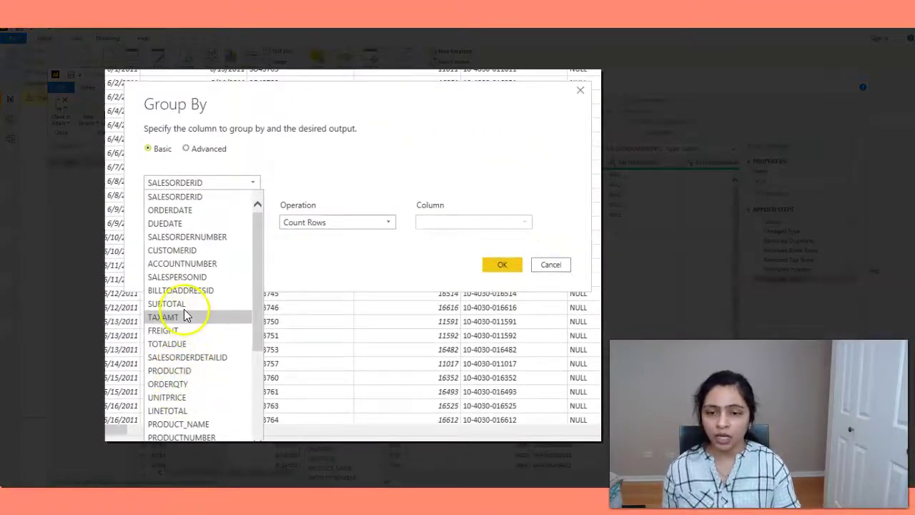
pyautogui.scroll(-1, 179, 361)
pyautogui.scroll(-1, 179, 365)
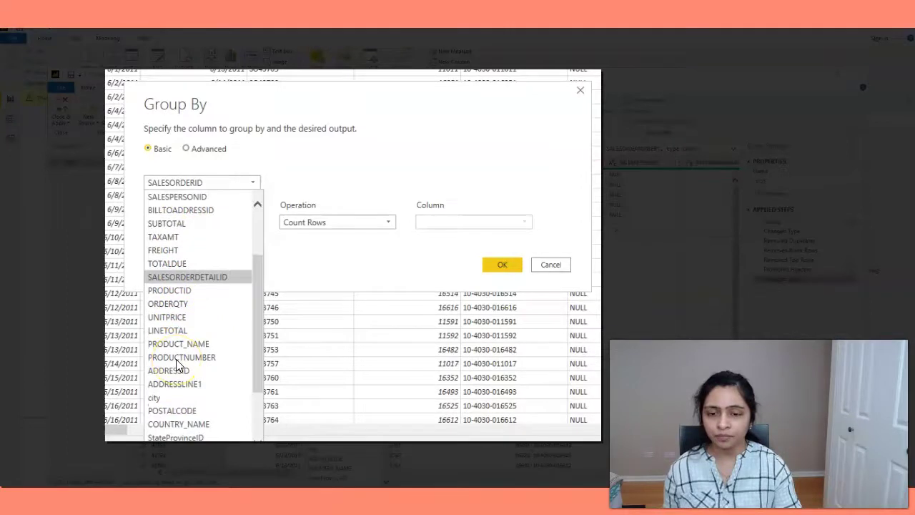
pyautogui.scroll(-1, 180, 400)
pyautogui.click(188, 387)
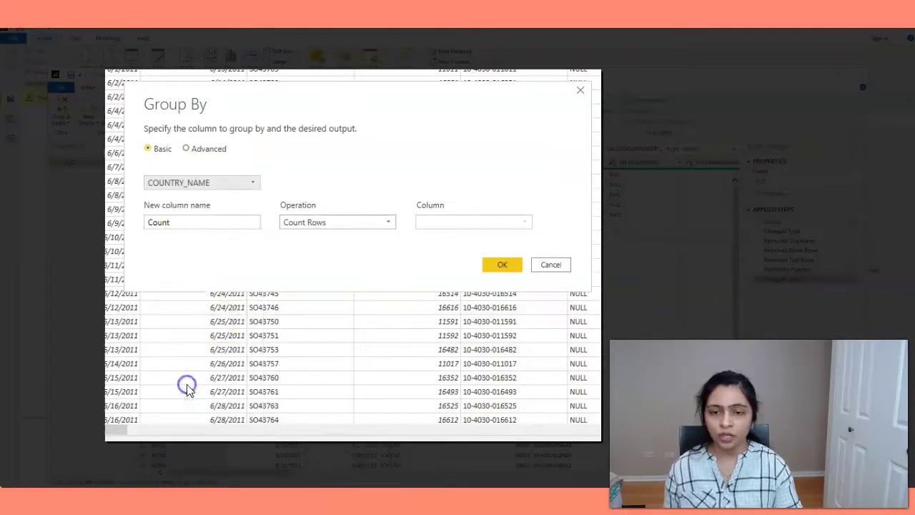
# Rename the new aggregated column from Count to TotalAmount
pyautogui.click(225, 240)
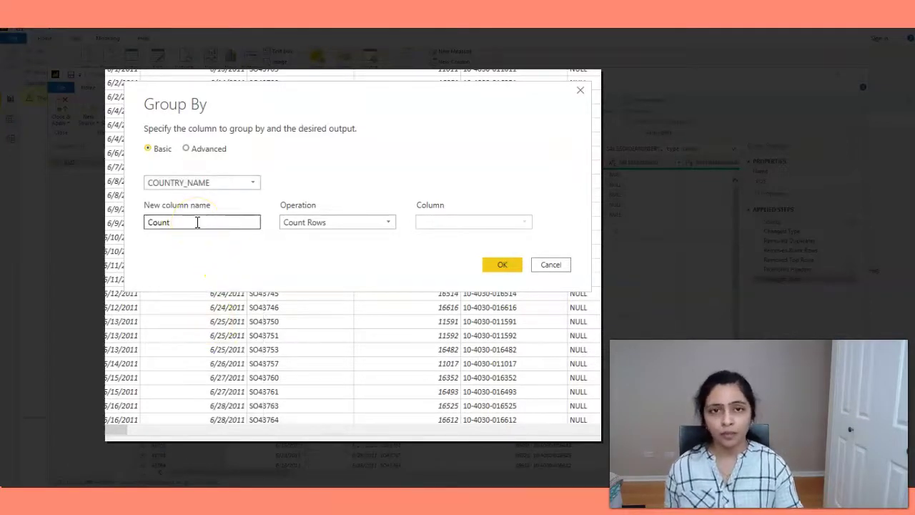
pyautogui.moveTo(197, 222); pyautogui.dragTo(135, 226)
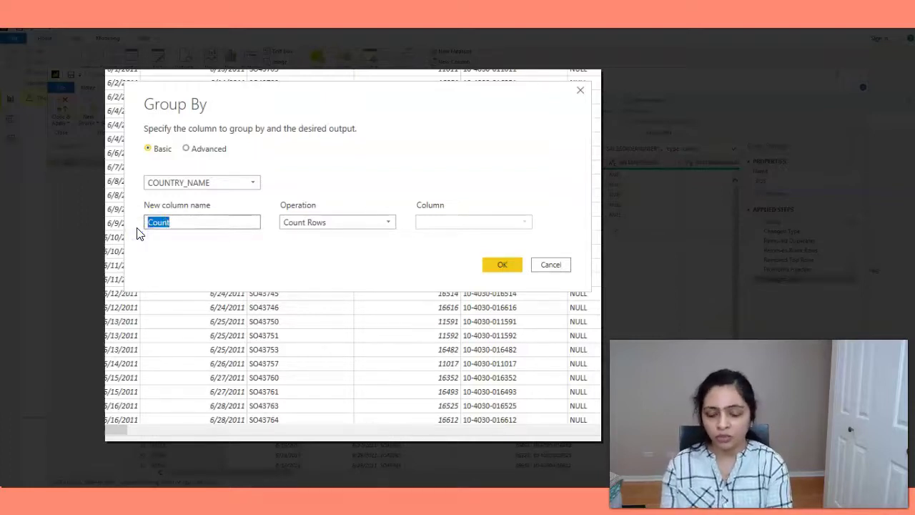
pyautogui.write('Sum')
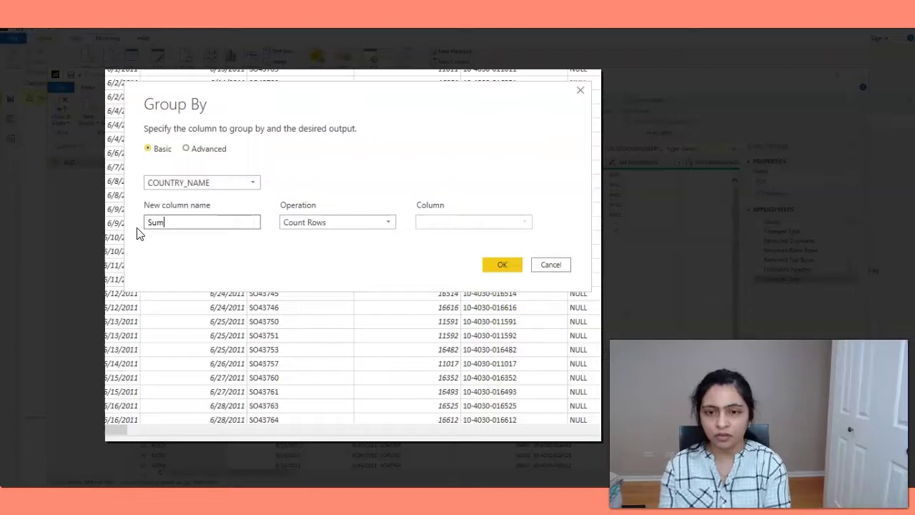
pyautogui.press('BackSpace')
pyautogui.press('BackSpace')
pyautogui.press('BackSpace')
pyautogui.write('TotalA')
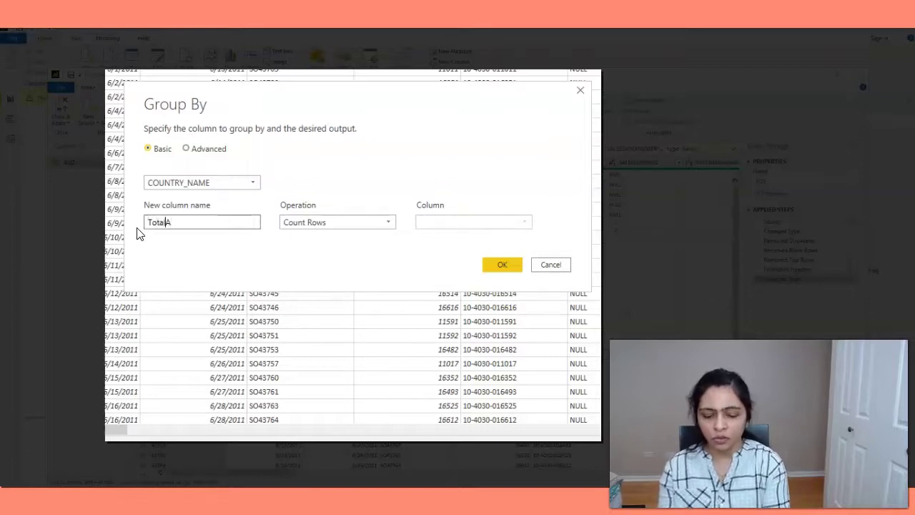
pyautogui.write('Mount')
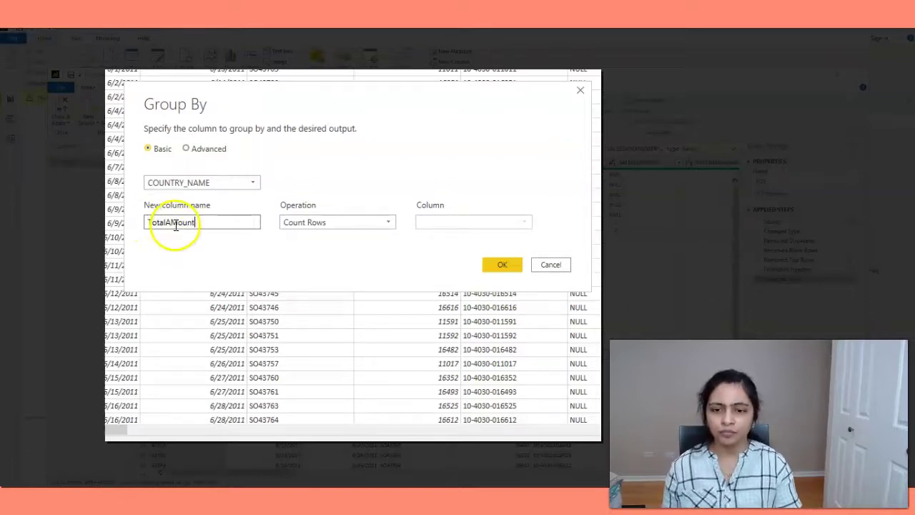
pyautogui.click(175, 224)
pyautogui.press('BackSpace')
pyautogui.write('m')
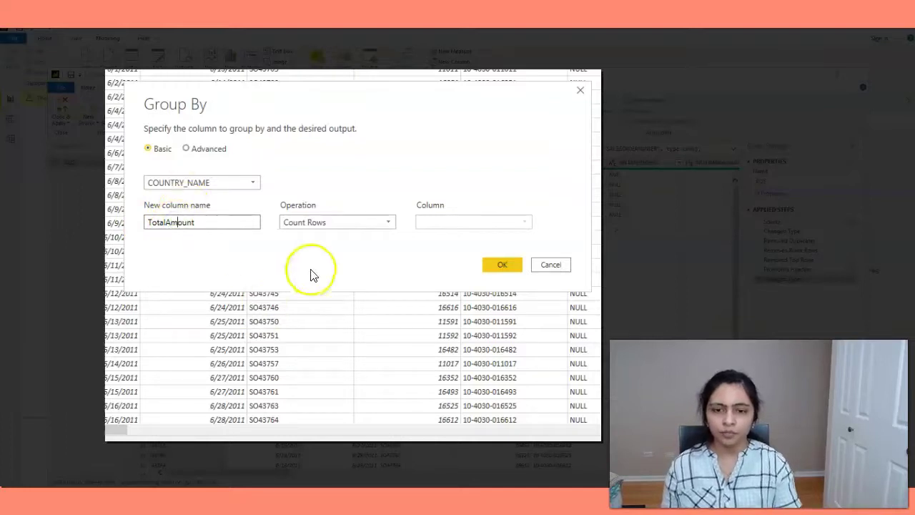
# Make TotalAmount a Sum of the UNITPRICE column
pyautogui.click(329, 225)
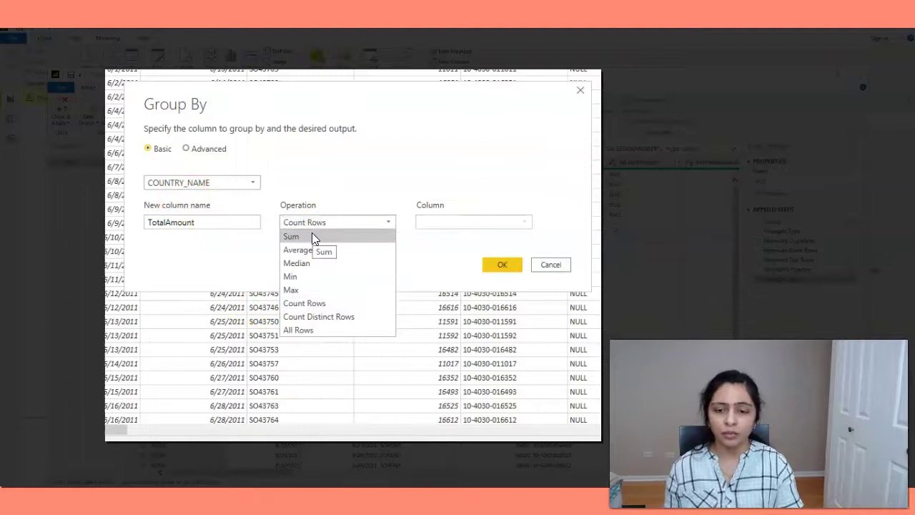
pyautogui.click(301, 238)
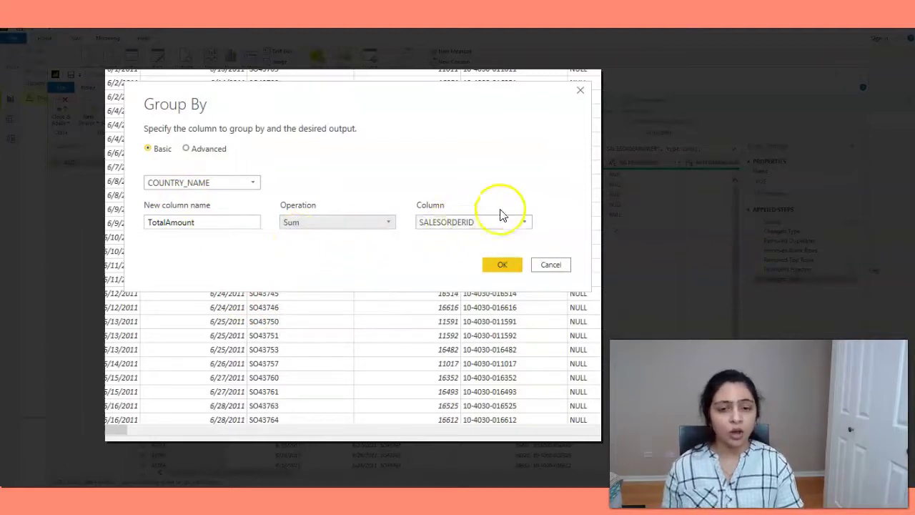
pyautogui.click(434, 226)
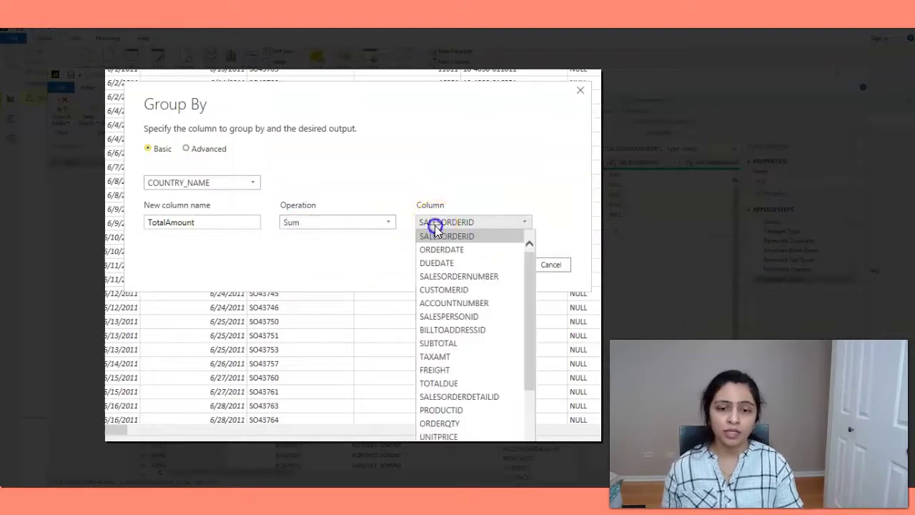
pyautogui.click(451, 436)
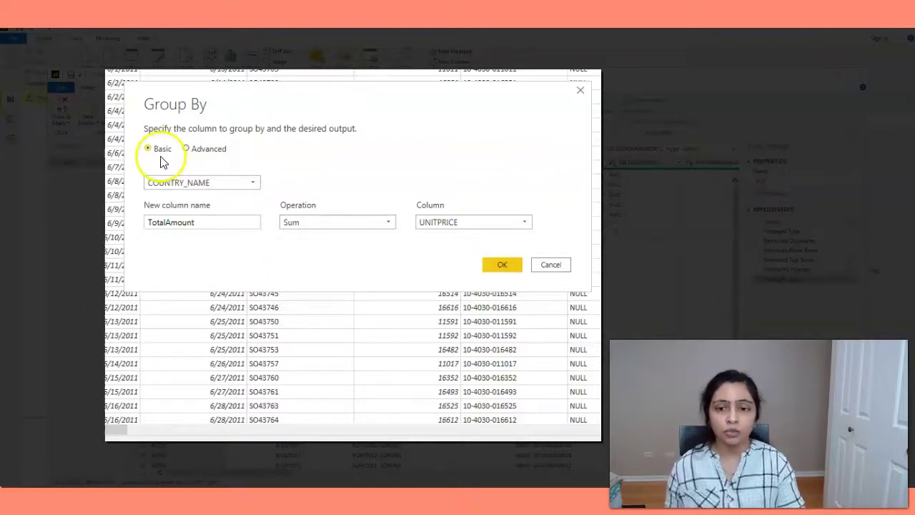
# Switch to Advanced grouping and add PRODUCT_NAME as a second grouping column
pyautogui.click(187, 150)
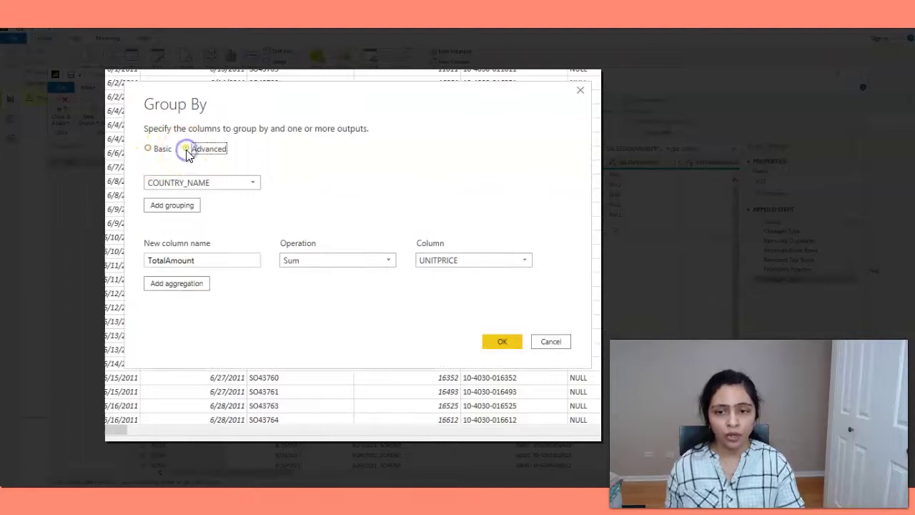
pyautogui.click(175, 209)
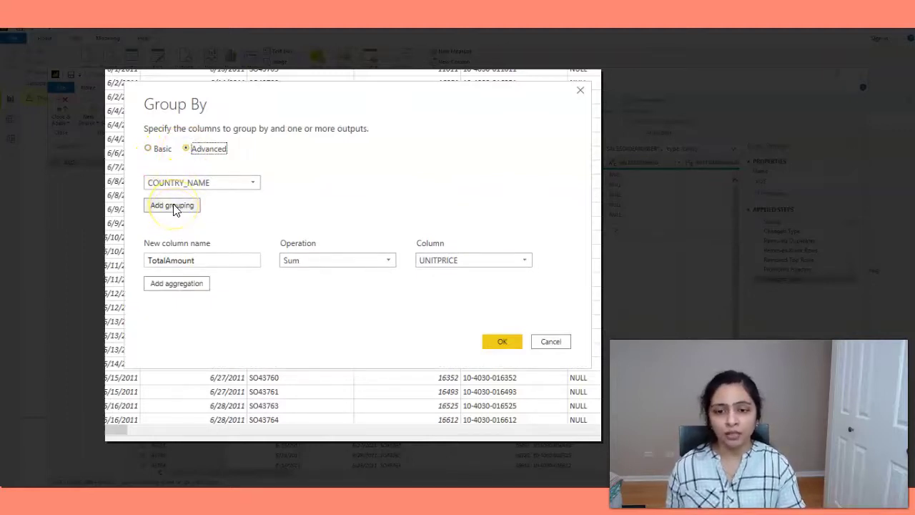
pyautogui.click(255, 205)
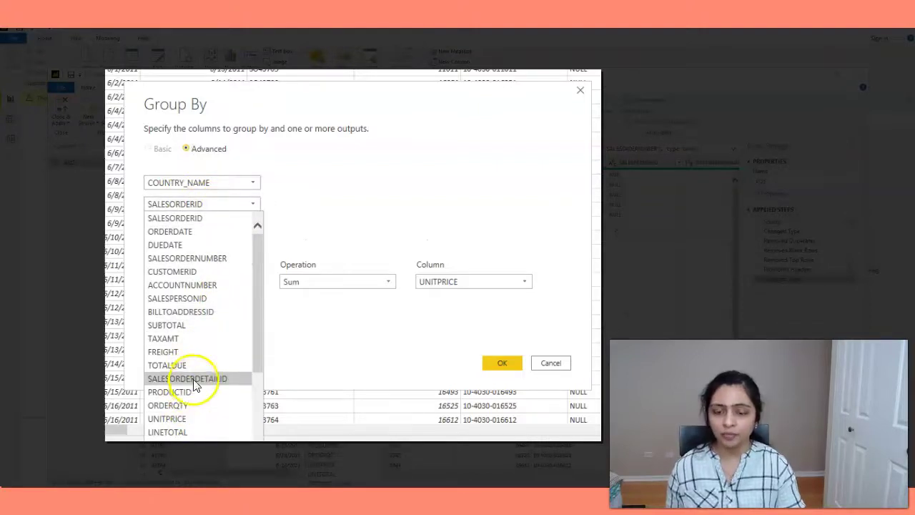
pyautogui.scroll(-2, 194, 385)
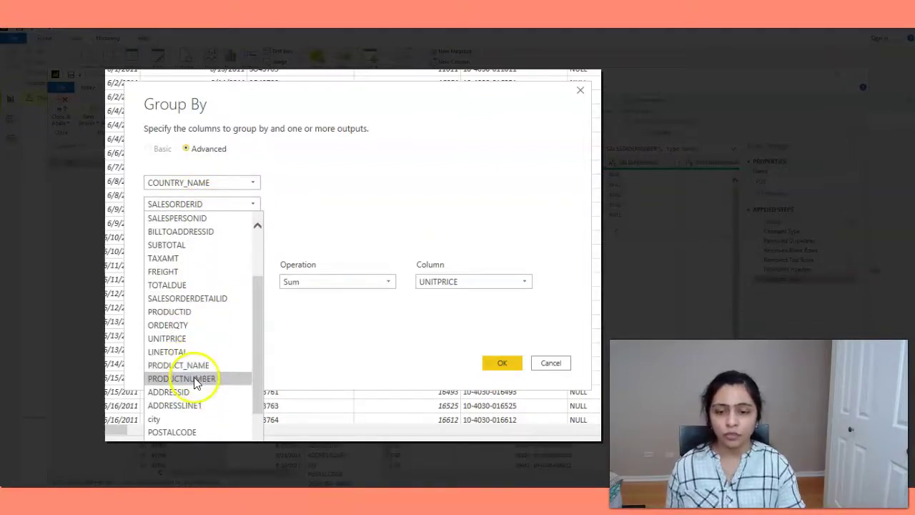
pyautogui.click(188, 365)
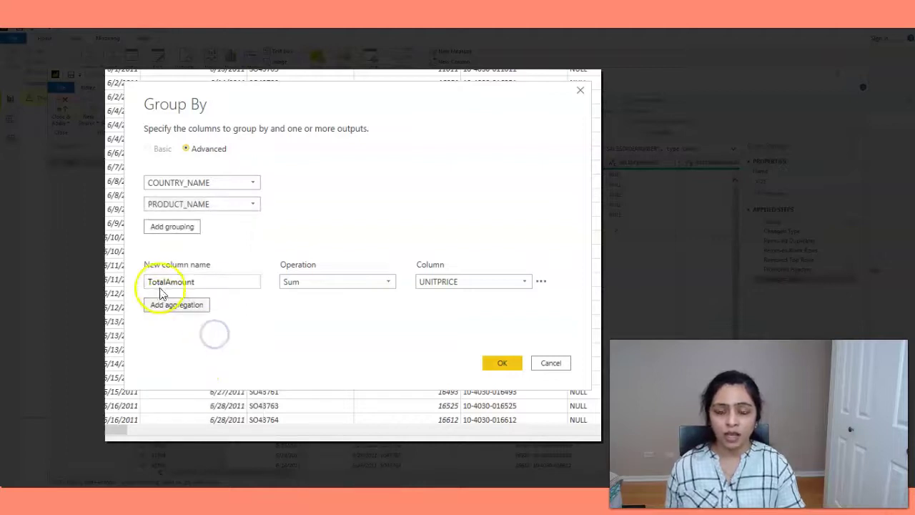
# Keep TotalAmount summing UNITPRICE and apply the grouping to the AUS query
pyautogui.click(220, 281)
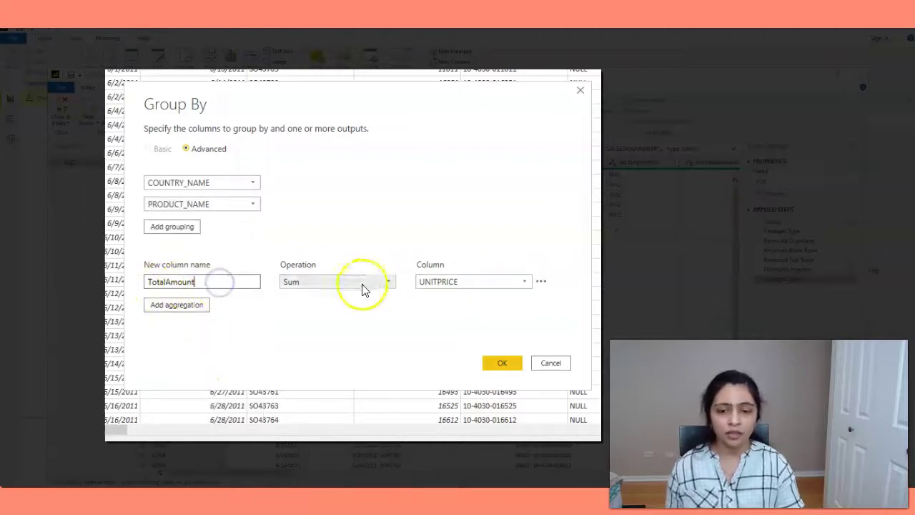
pyautogui.moveTo(231, 281); pyautogui.dragTo(133, 281)
pyautogui.click(306, 327)
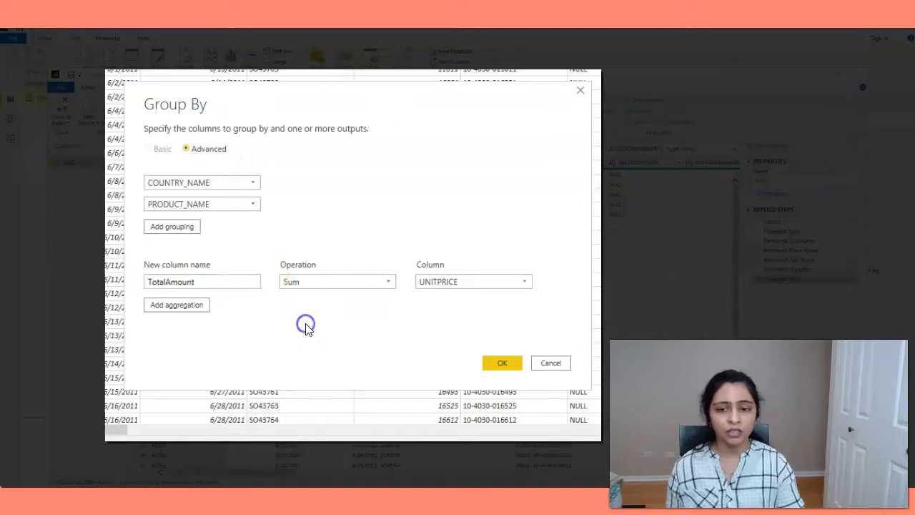
pyautogui.click(505, 365)
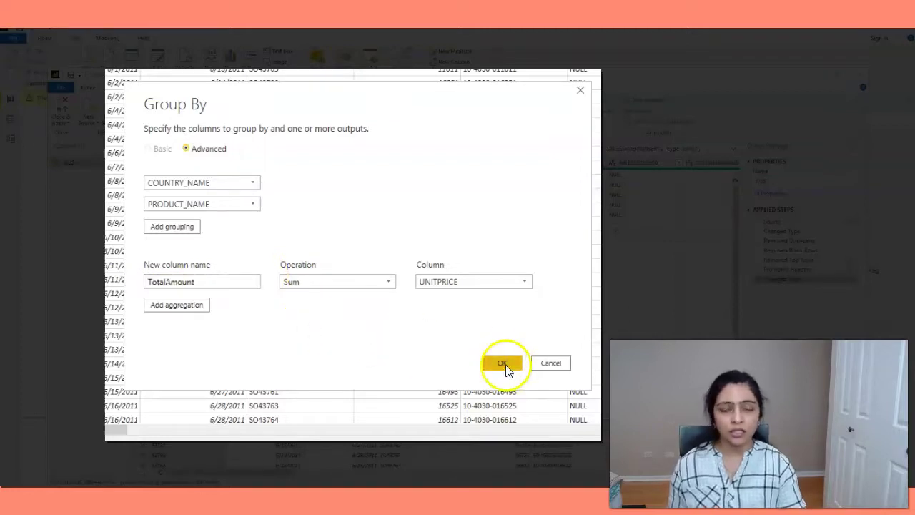